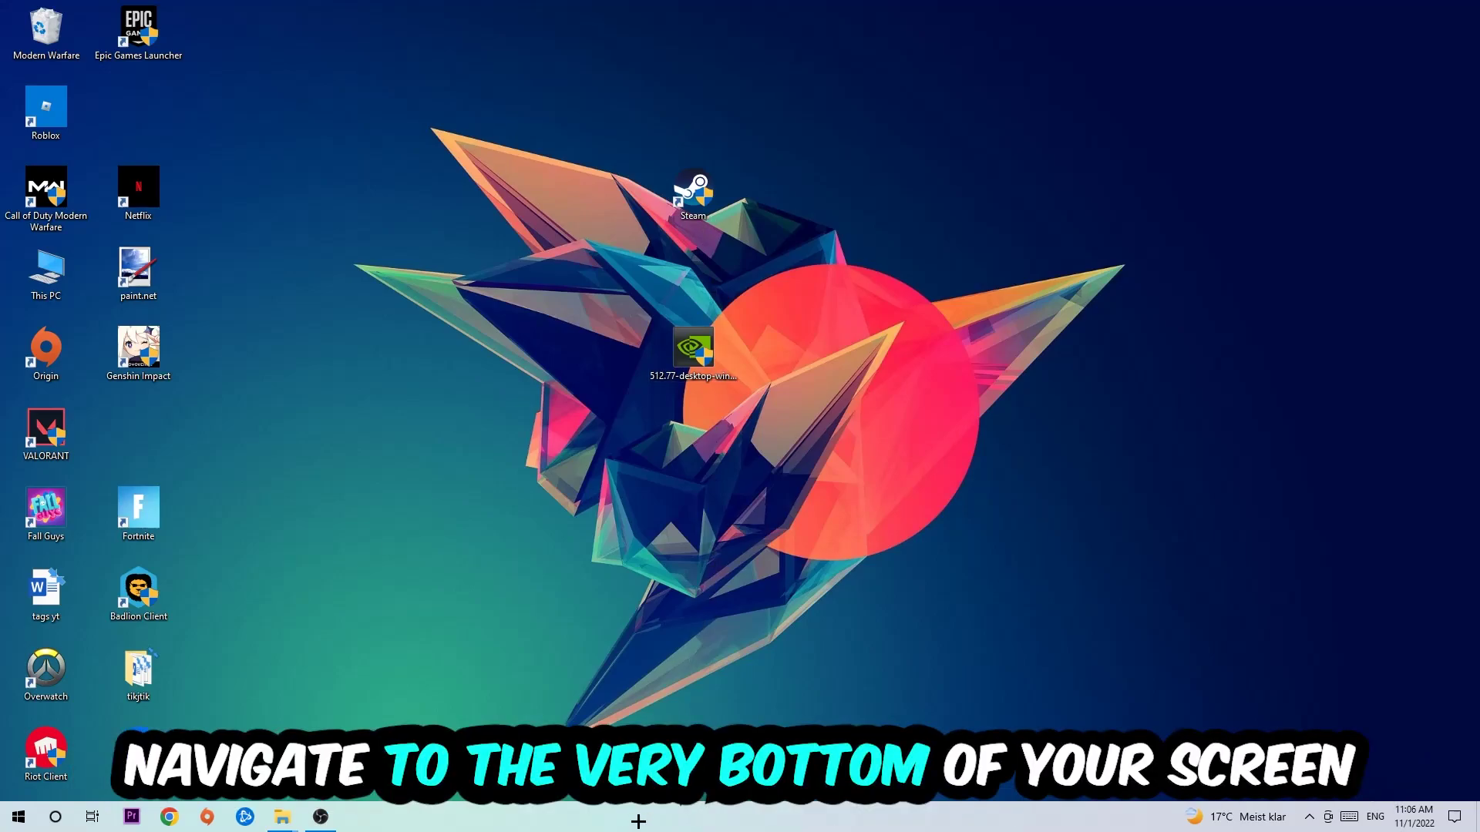
- Open Task Manager maximized and bring up the End task menu for the Google Chrome process
right_click(637, 821)
click(712, 780)
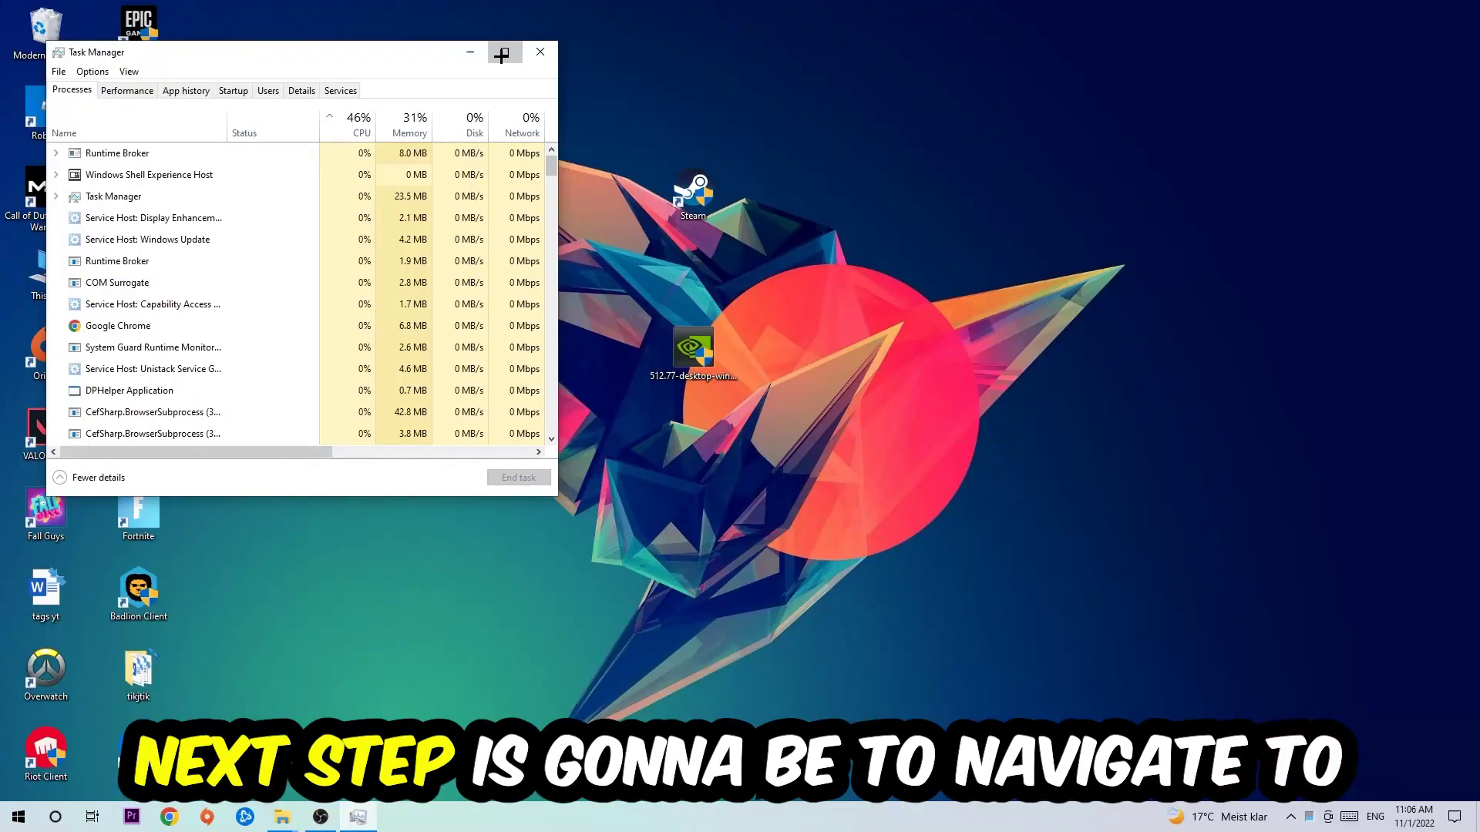
click(522, 49)
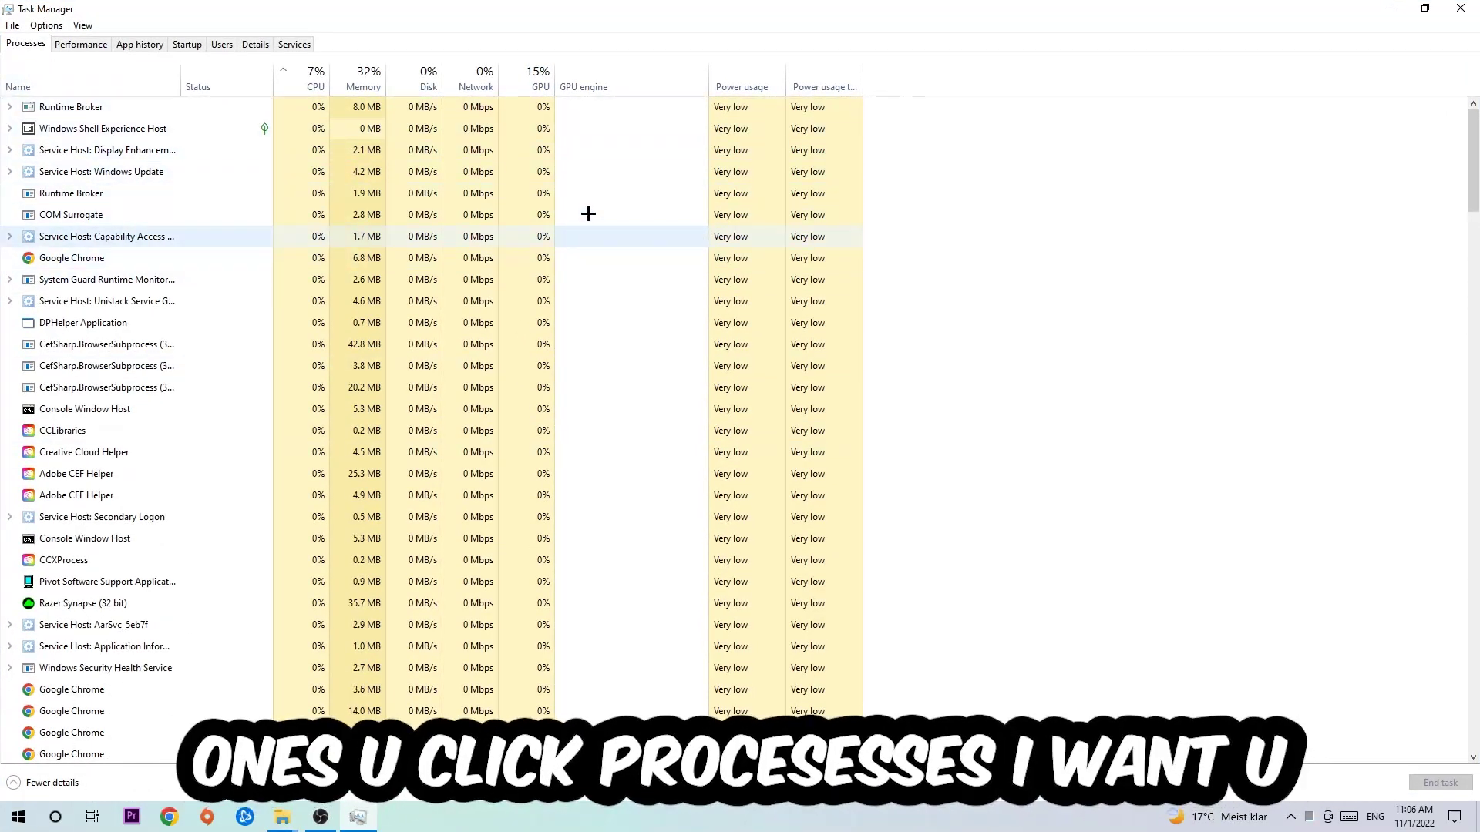
click(382, 258)
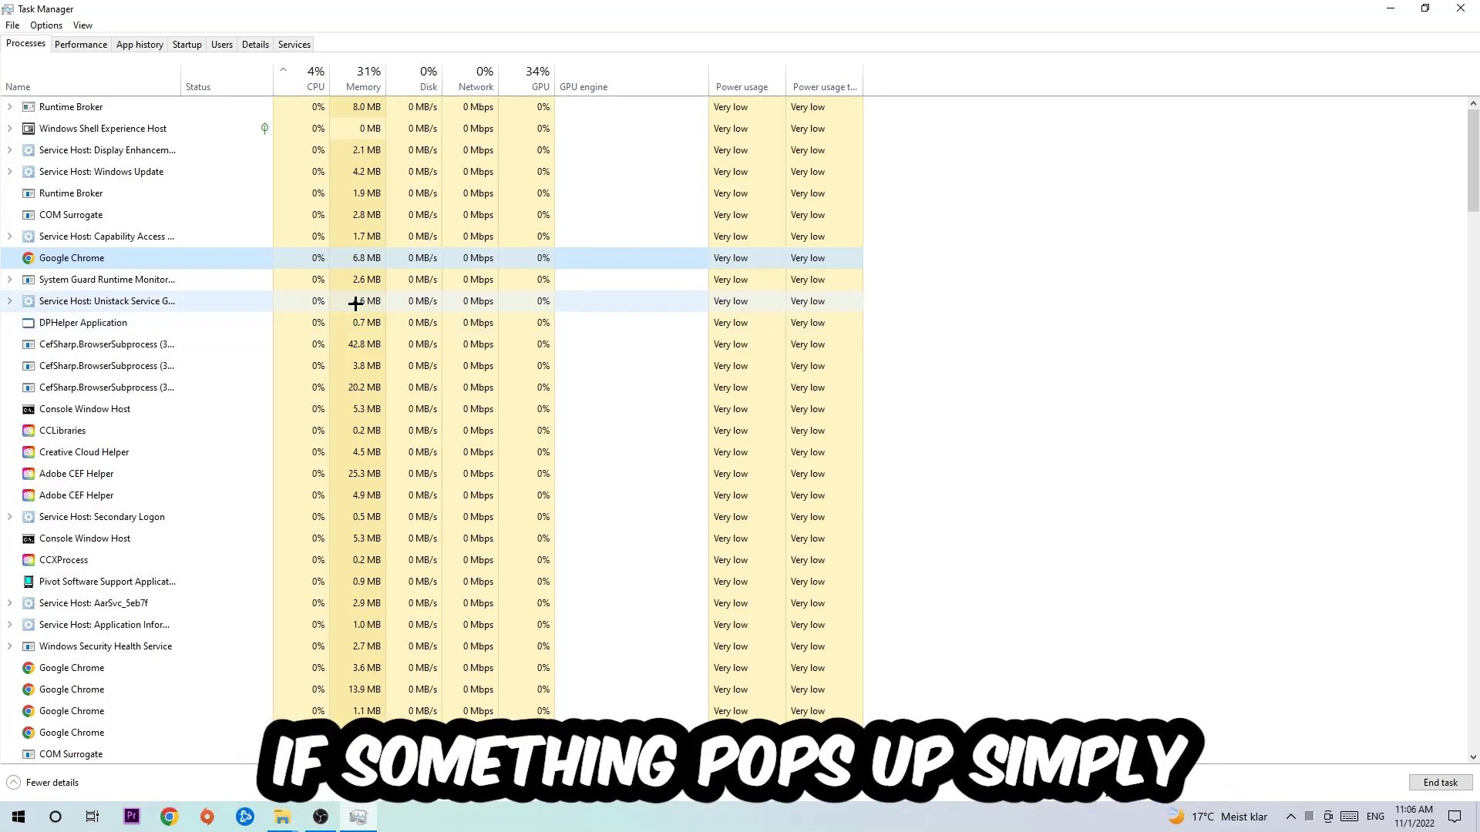
right_click(185, 258)
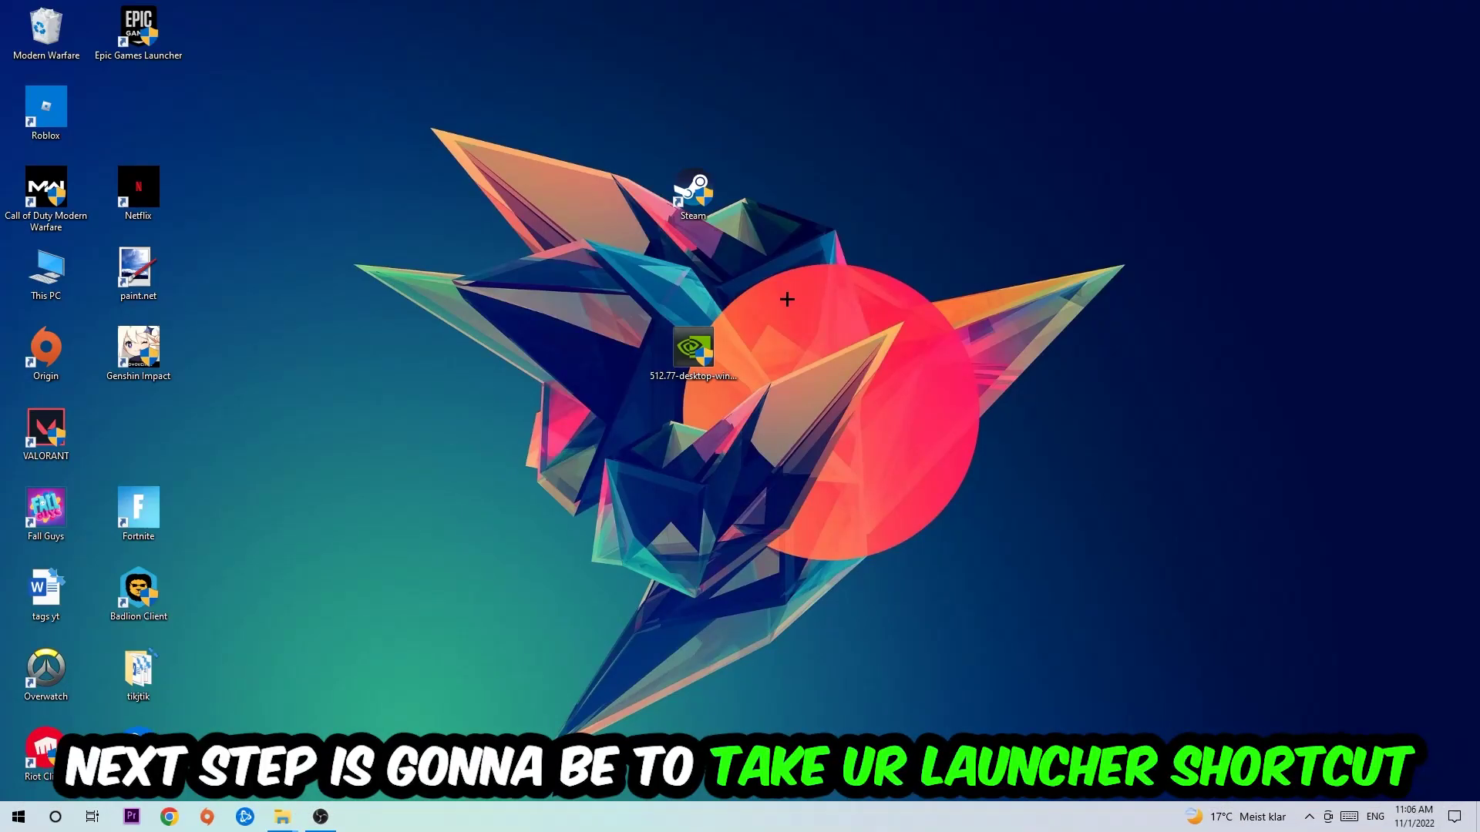
- Reposition the Steam desktop shortcut and launch it with Run as administrator
drag(693, 194, 878, 276)
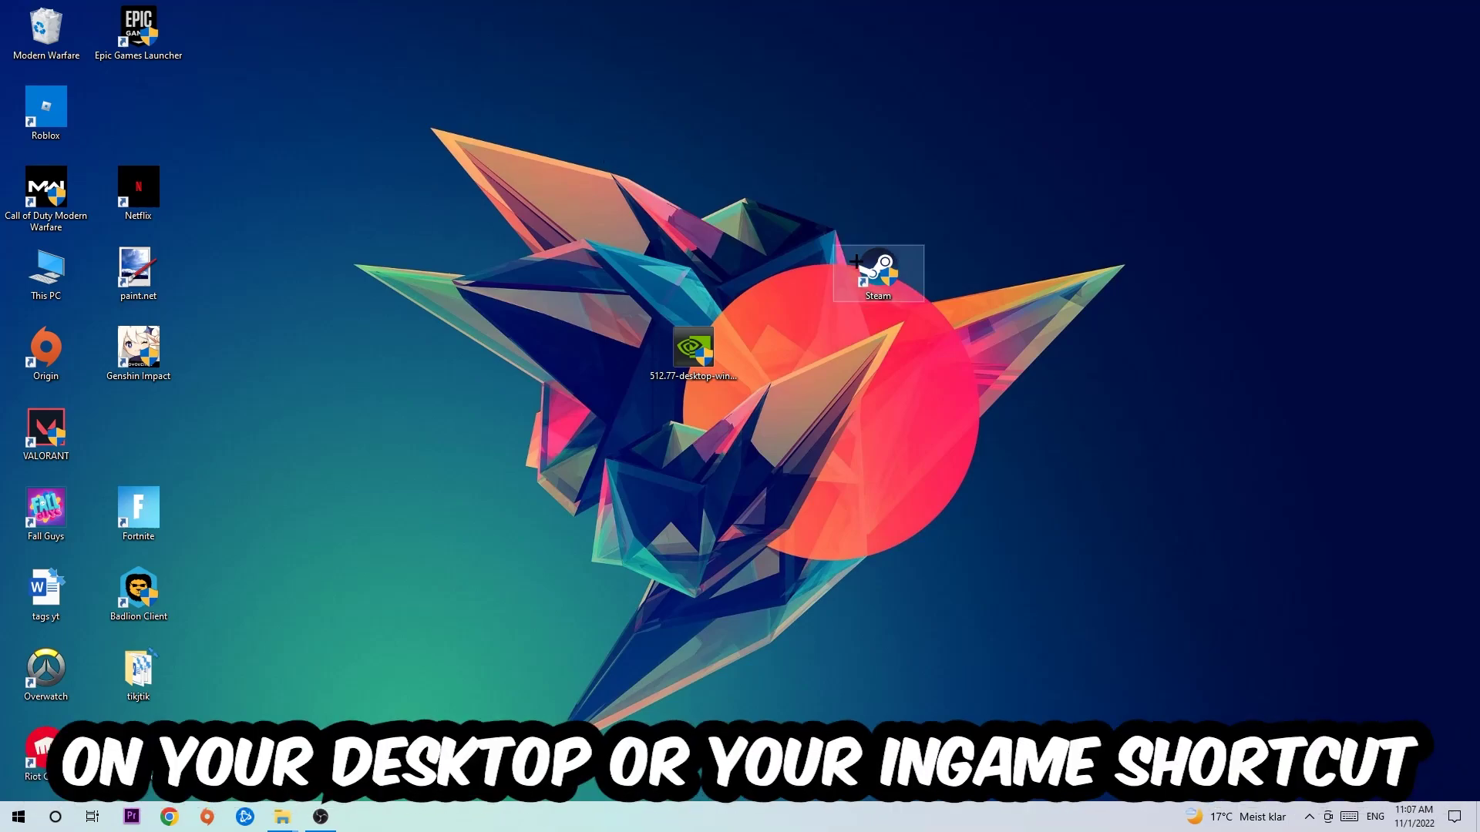
drag(878, 276, 569, 188)
right_click(569, 187)
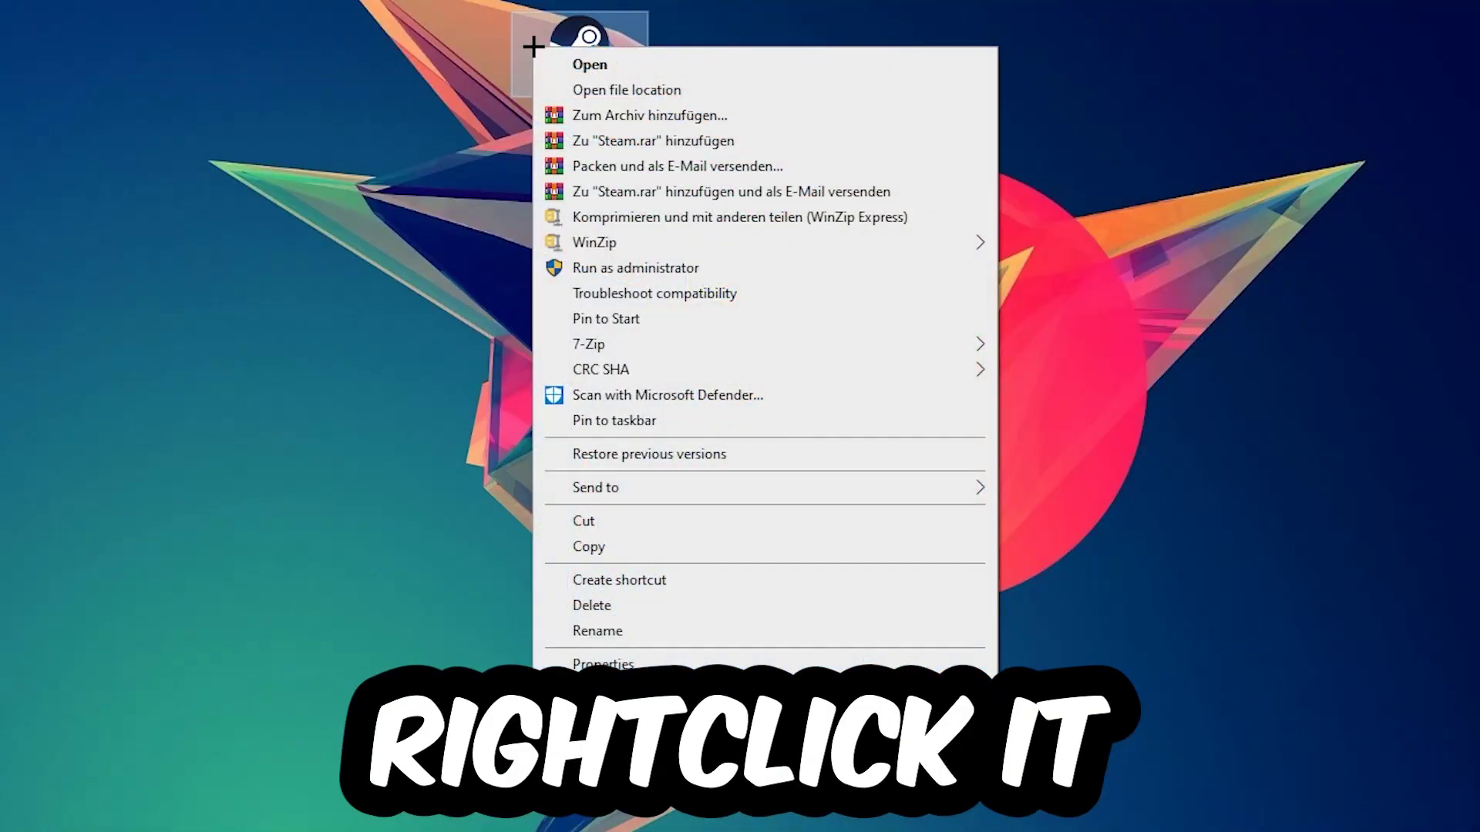
click(702, 273)
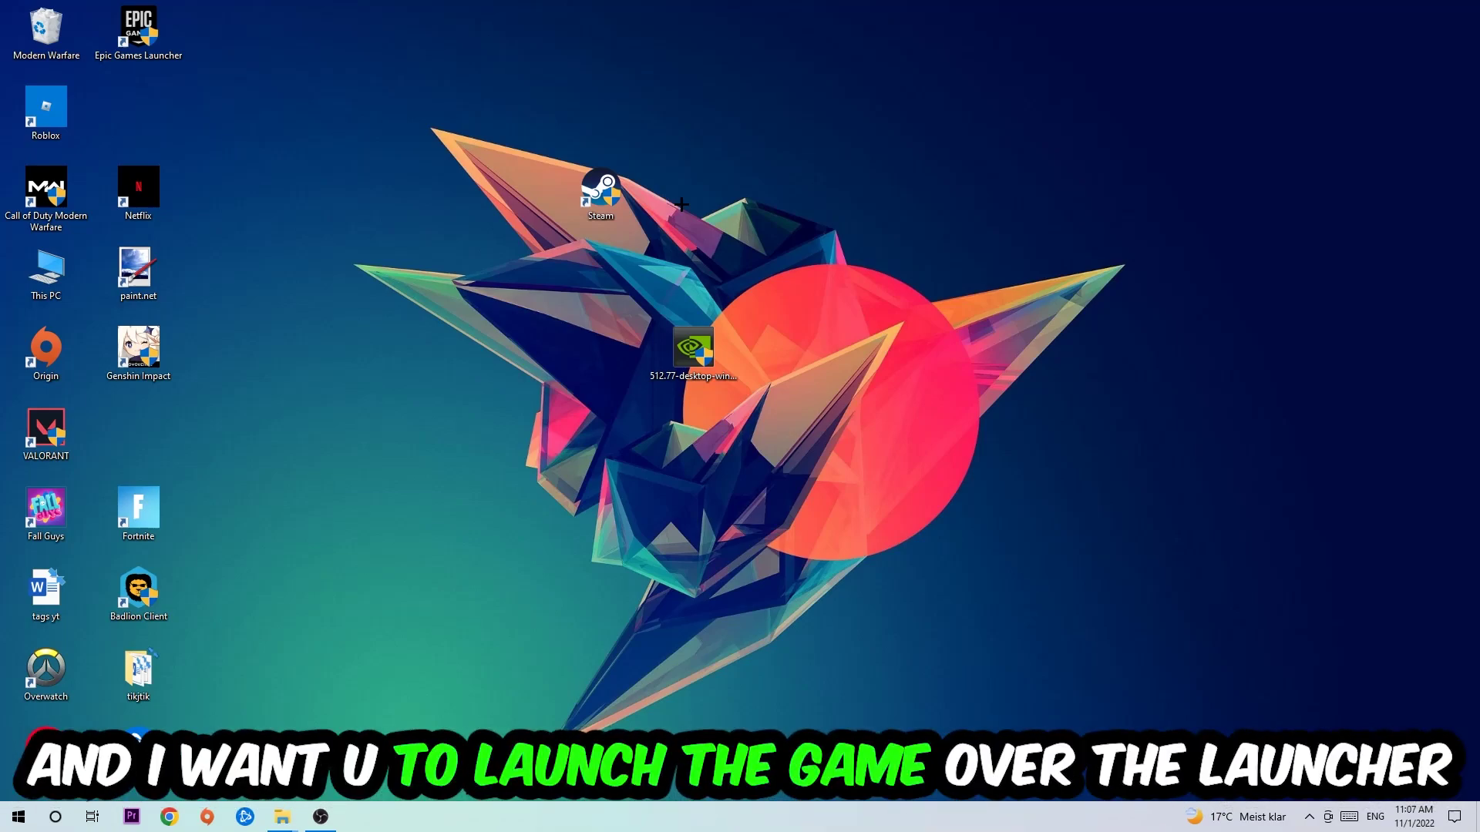
- In the Steam shortcut's Properties, enable Windows 8 compatibility mode and run as administrator, then save
drag(600, 191, 486, 260)
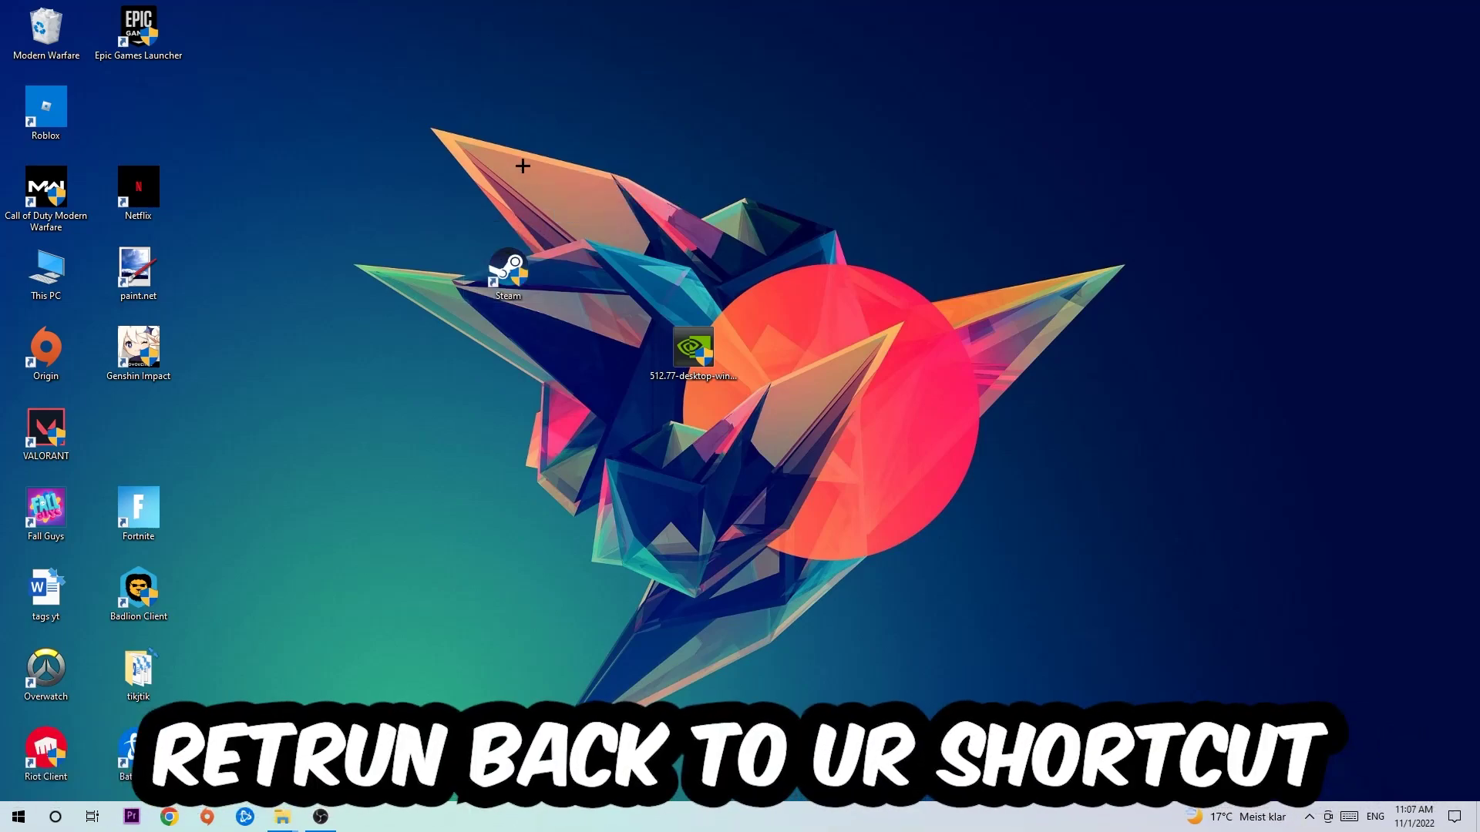
right_click(482, 265)
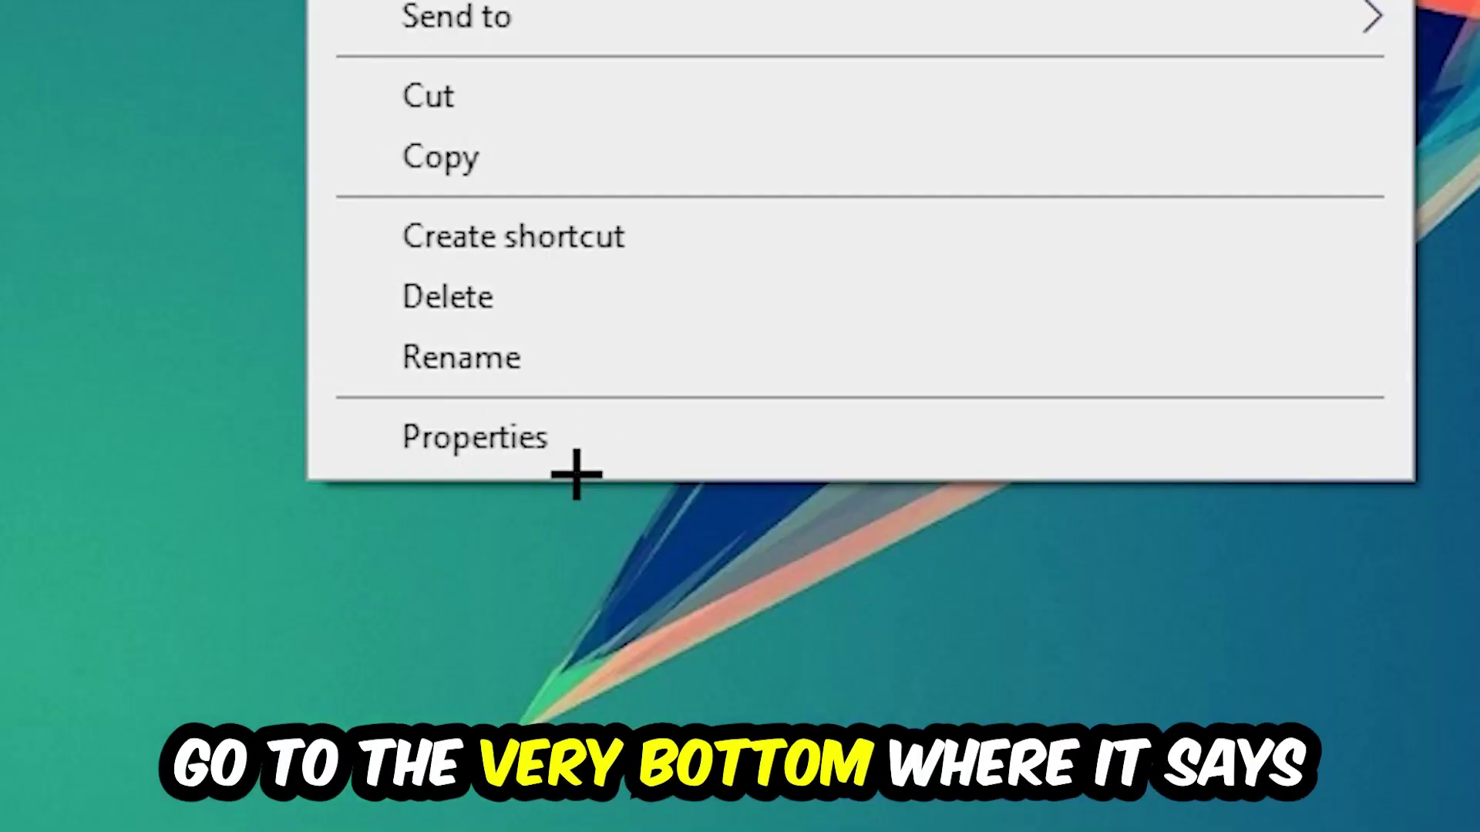
click(561, 669)
click(853, 138)
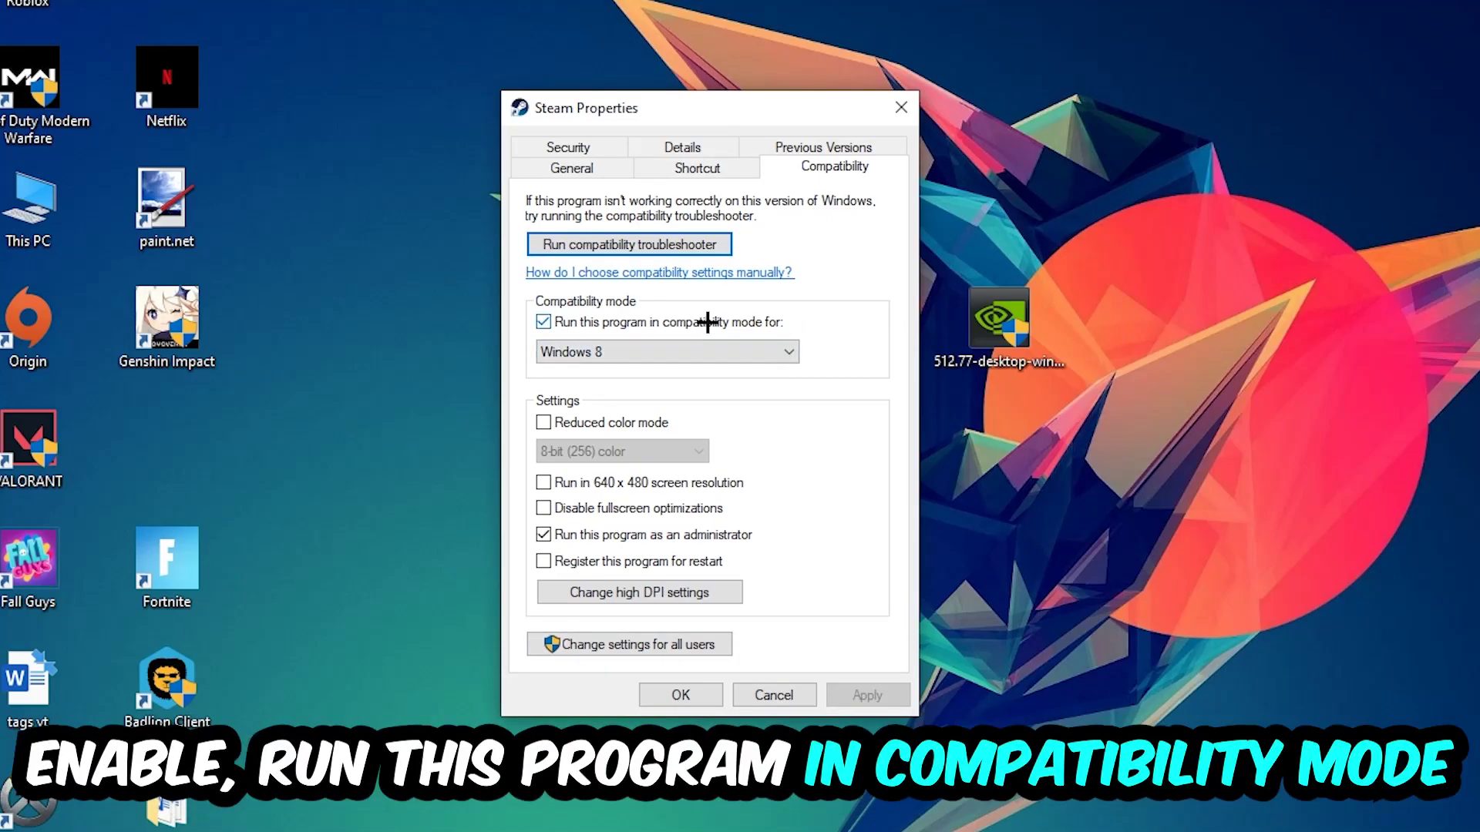
click(764, 345)
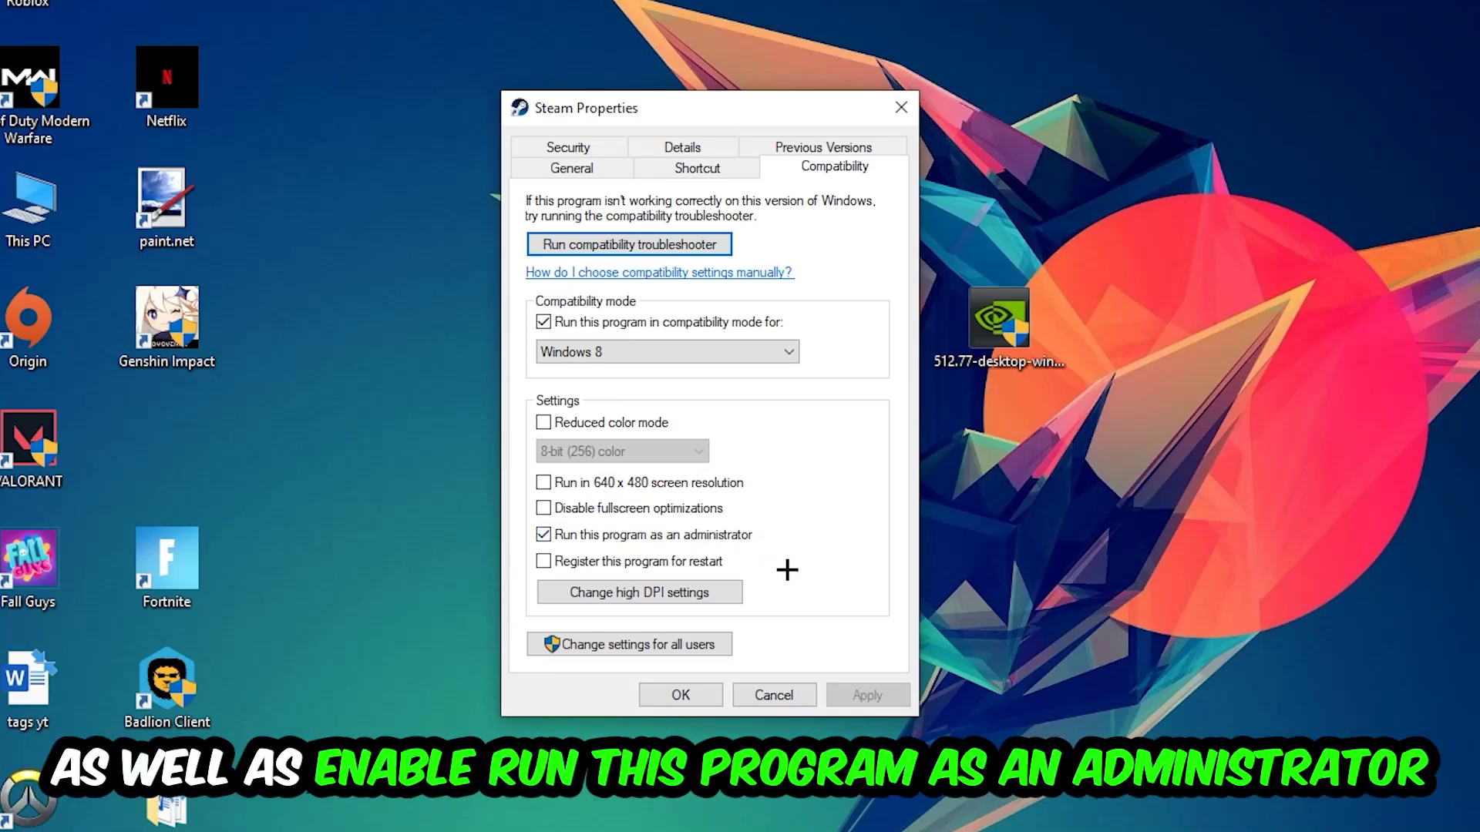
click(681, 694)
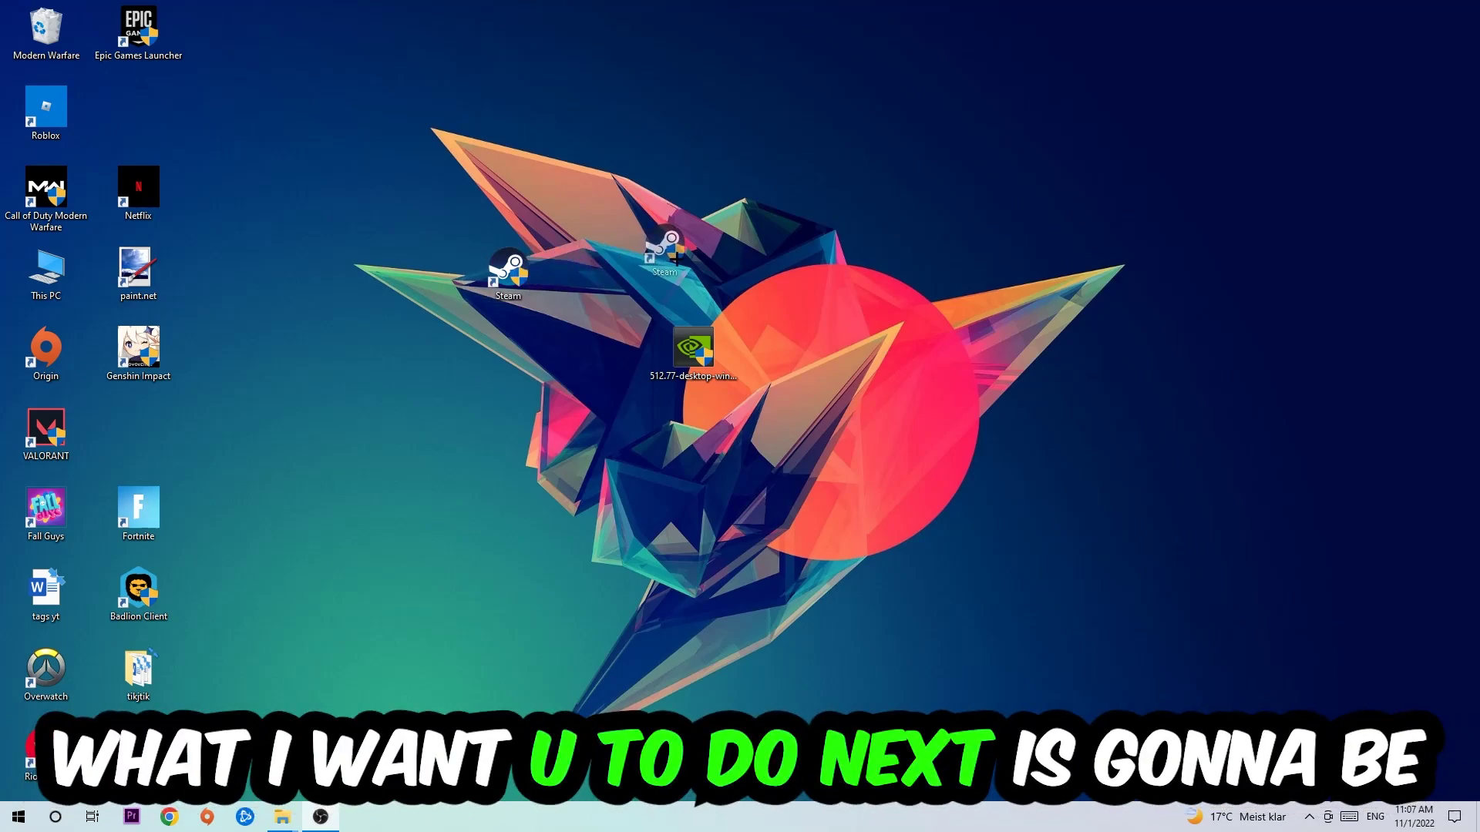
mouse_move(520, 279)
mouse_down()
mouse_move(705, 278)
mouse_move(497, 273)
mouse_up()
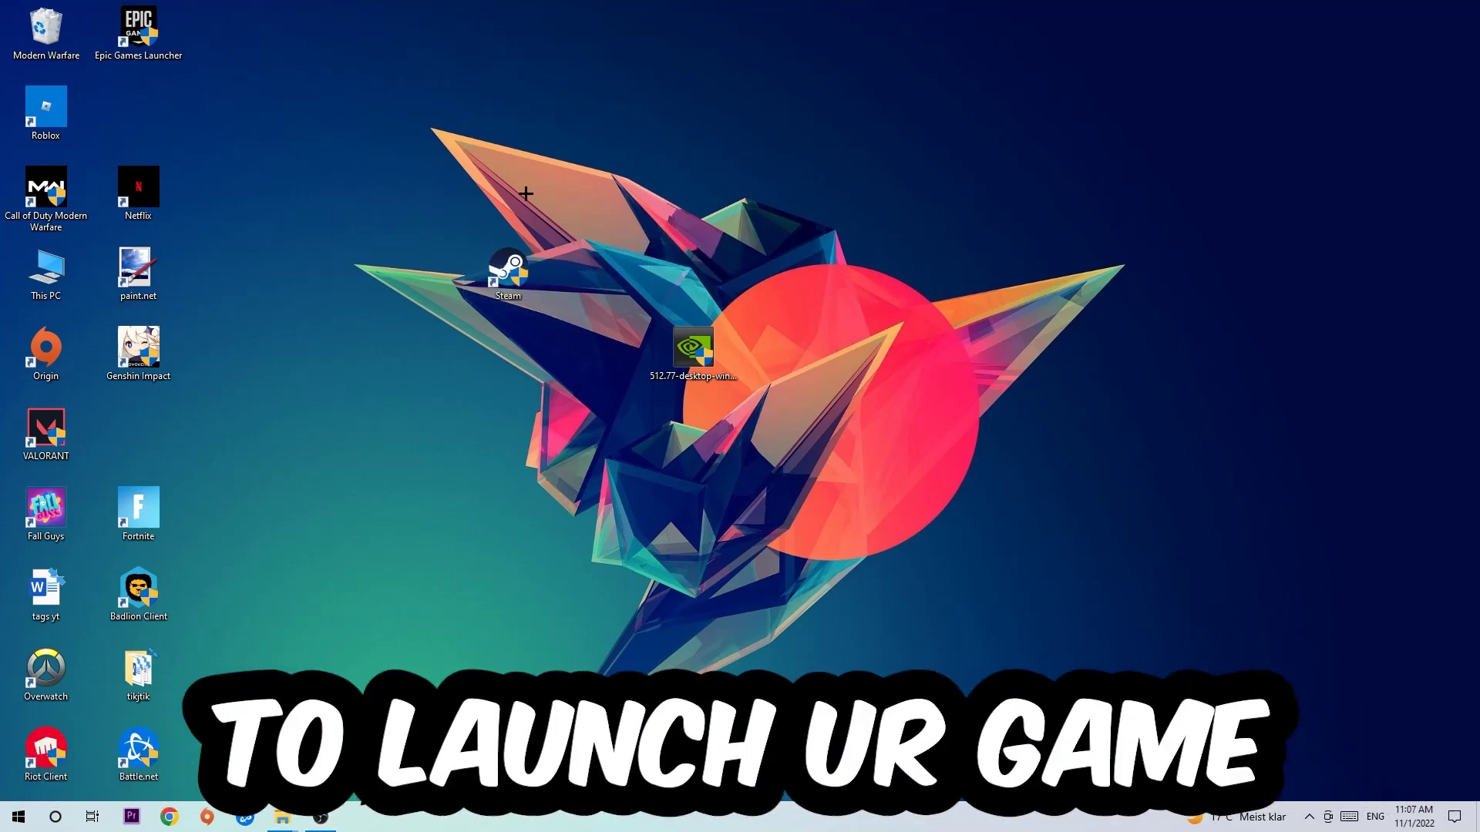